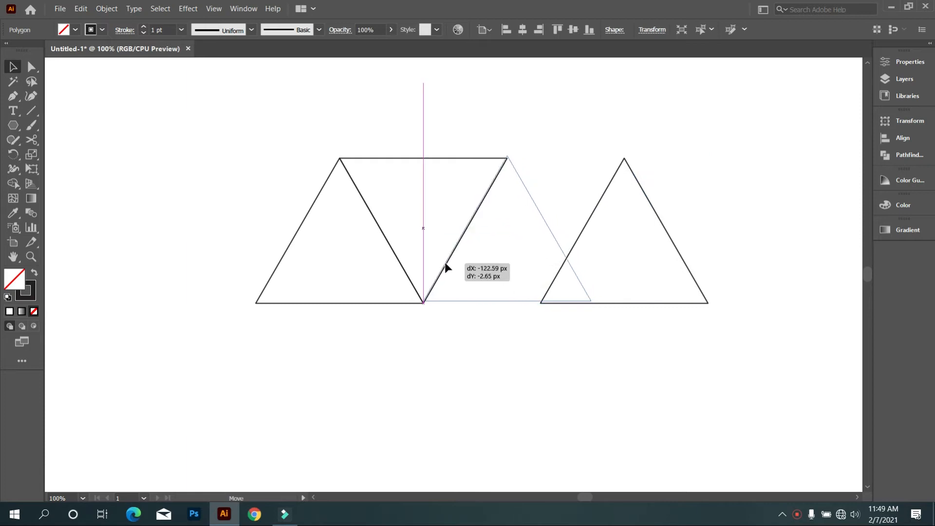
# Step: Cut the third triangle's outline with the Scissors tool at its two bottom corners
pyautogui.click(488, 338)
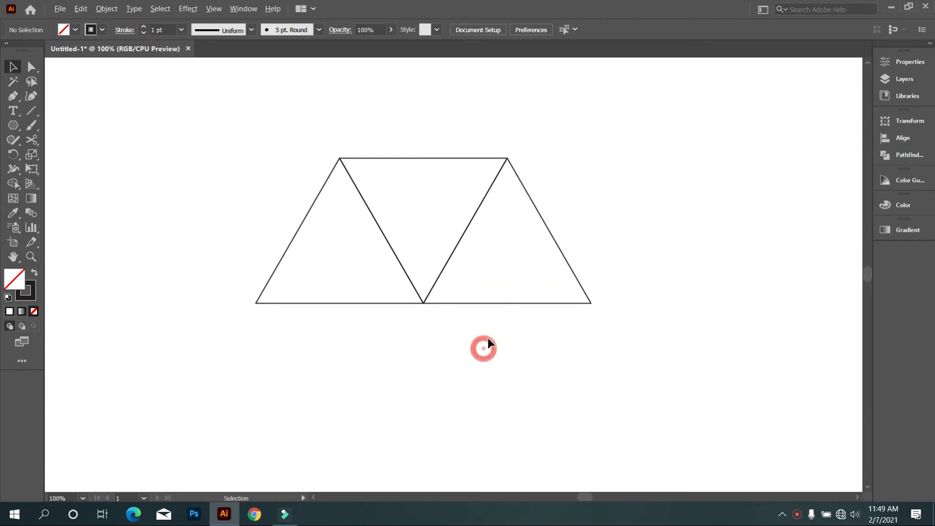
pyautogui.click(32, 140)
pyautogui.click(70, 148)
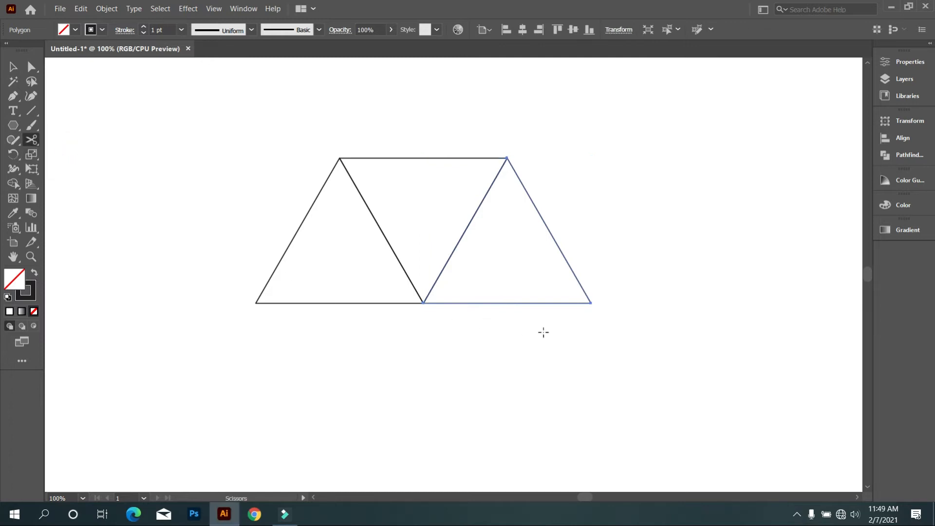
pyautogui.keyDown('alt'); pyautogui.scroll(2, 552, 328); pyautogui.keyUp('alt')
pyautogui.keyDown('alt'); pyautogui.scroll(1, 639, 294); pyautogui.keyUp('alt')
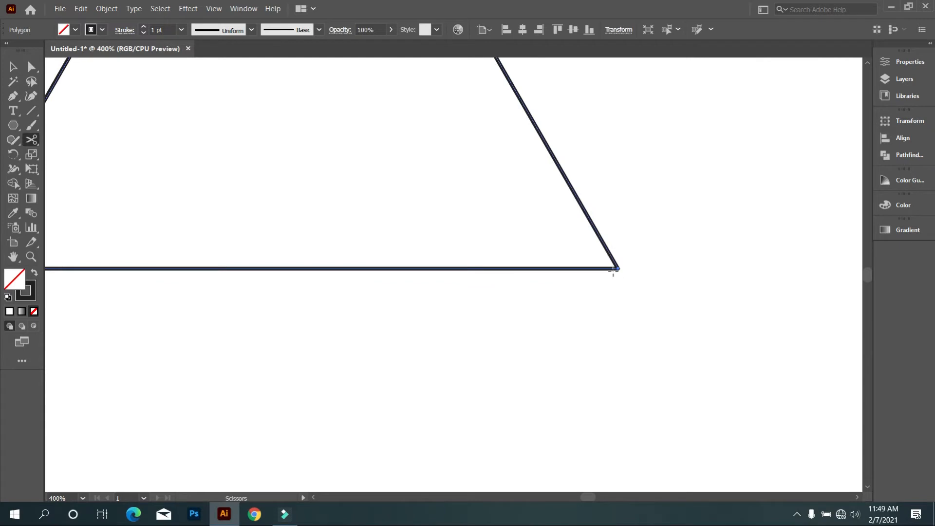
pyautogui.click(617, 269)
pyautogui.keyDown('alt'); pyautogui.scroll(-1, 573, 303); pyautogui.keyUp('alt')
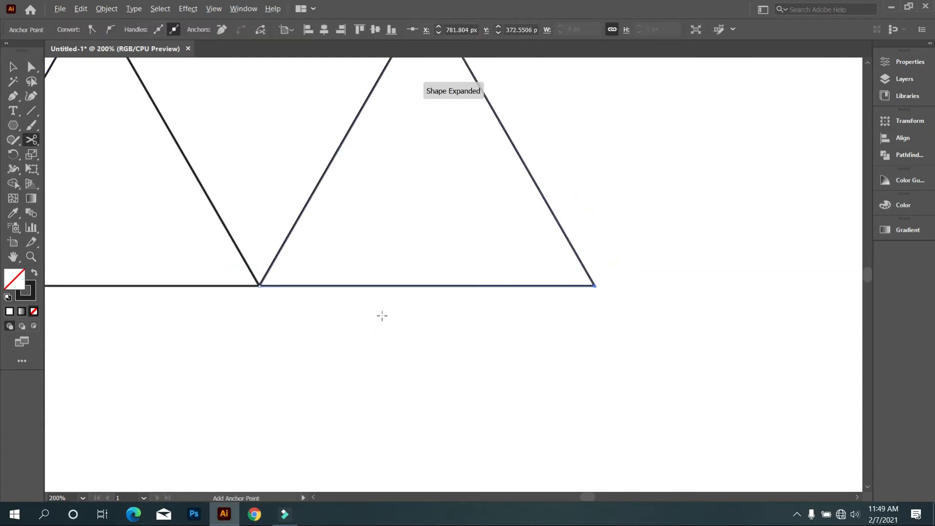
pyautogui.click(259, 286)
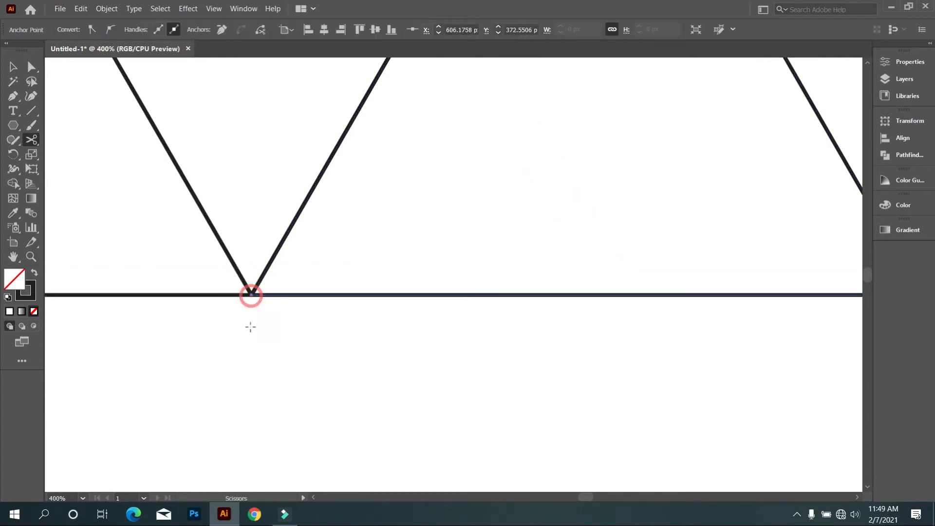
# Step: Delete the cut bottom edge of the third triangle so its outer side forms an open fork
pyautogui.click(15, 68)
pyautogui.keyDown('alt'); pyautogui.scroll(-1, 230, 403); pyautogui.keyUp('alt')
pyautogui.moveTo(231, 402); pyautogui.dragTo(407, 401)
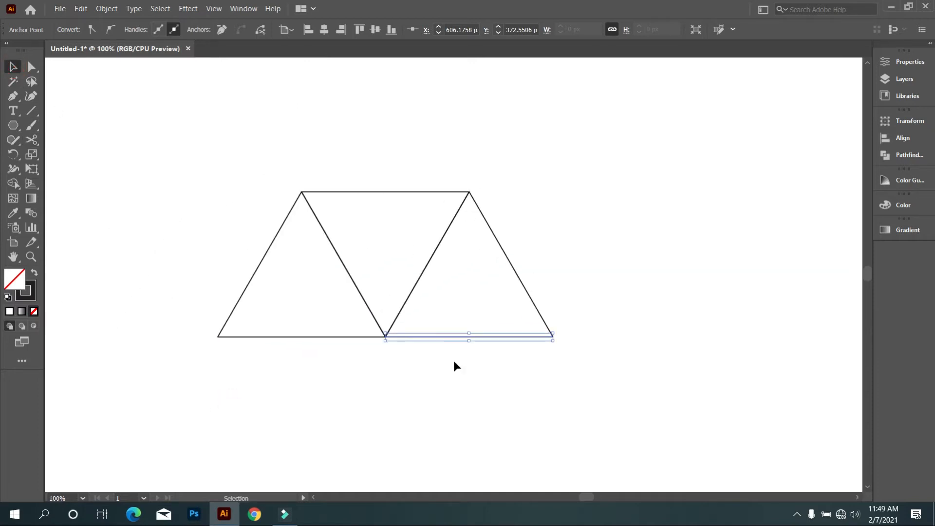
pyautogui.press('Delete')
pyautogui.click(467, 400)
pyautogui.moveTo(372, 399); pyautogui.dragTo(435, 371)
pyautogui.keyDown('alt'); pyautogui.scroll(-1, 437, 382); pyautogui.keyUp('alt')
pyautogui.scroll(-1, 447, 401)
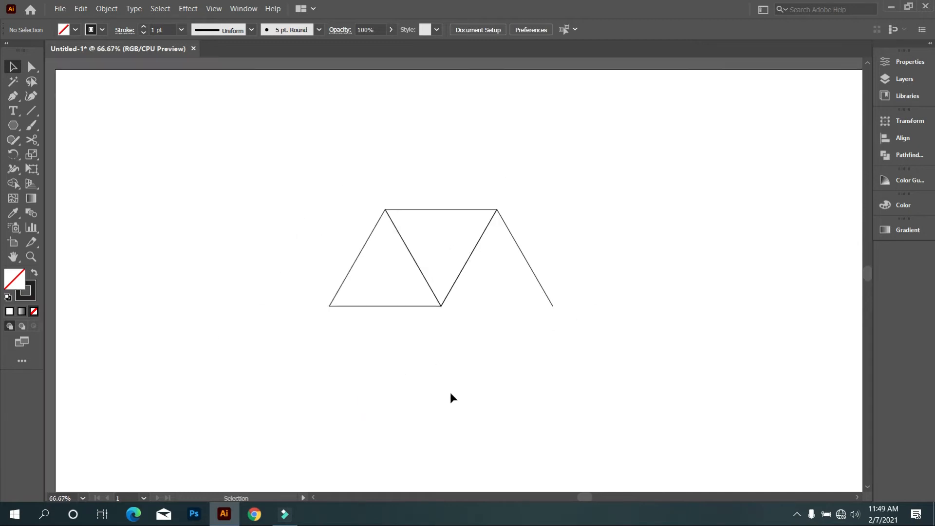
pyautogui.scroll(-1, 451, 394)
# Step: Draw a large rear wheel circle centred on the first triangle's outer bottom corner with the Ellipse tool
pyautogui.click(13, 125)
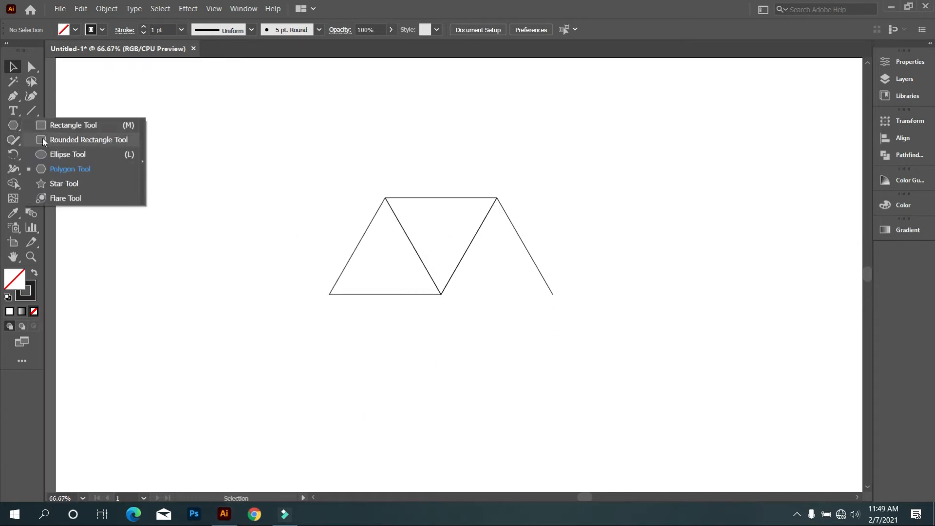
pyautogui.click(54, 152)
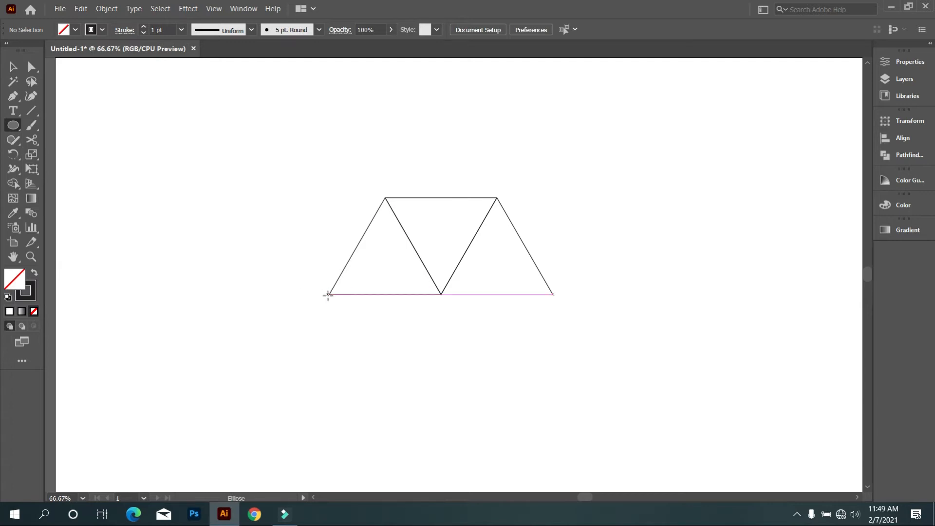
pyautogui.moveTo(328, 294); pyautogui.dragTo(376, 350)
# Step: Copy the wheel circle horizontally so the duplicate is centred on the lower end of the front fork
pyautogui.click(14, 66)
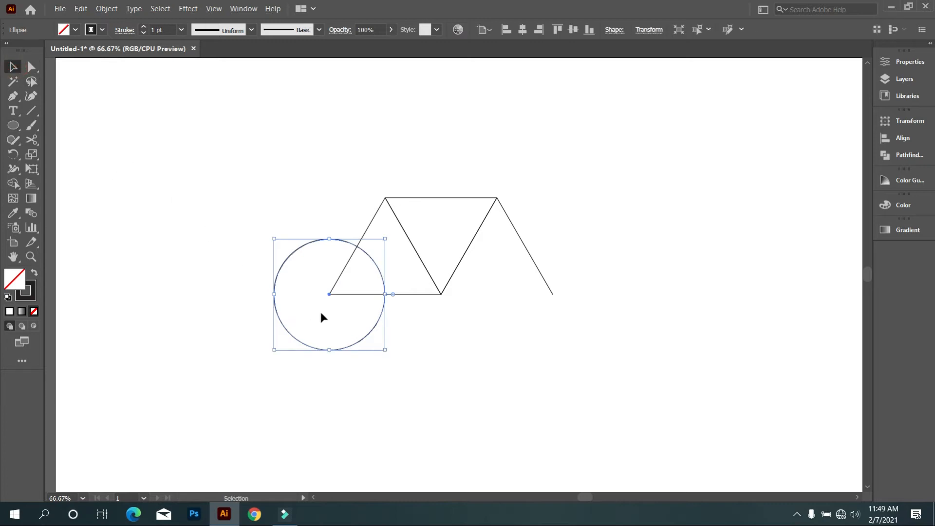
pyautogui.moveTo(376, 328); pyautogui.dragTo(599, 331)
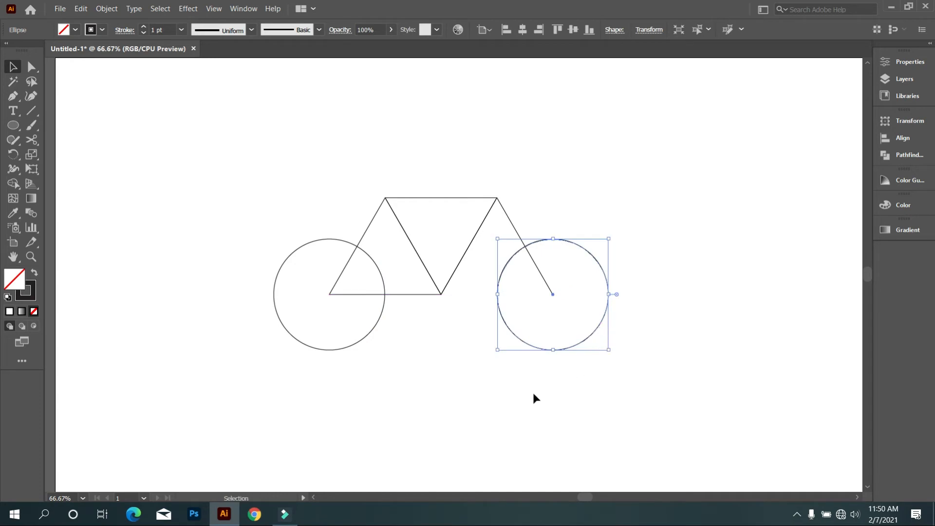
pyautogui.click(533, 393)
pyautogui.scroll(2, 544, 299)
pyautogui.scroll(-2, 493, 337)
pyautogui.scroll(1, 423, 347)
pyautogui.scroll(-1, 425, 341)
pyautogui.scroll(1, 437, 332)
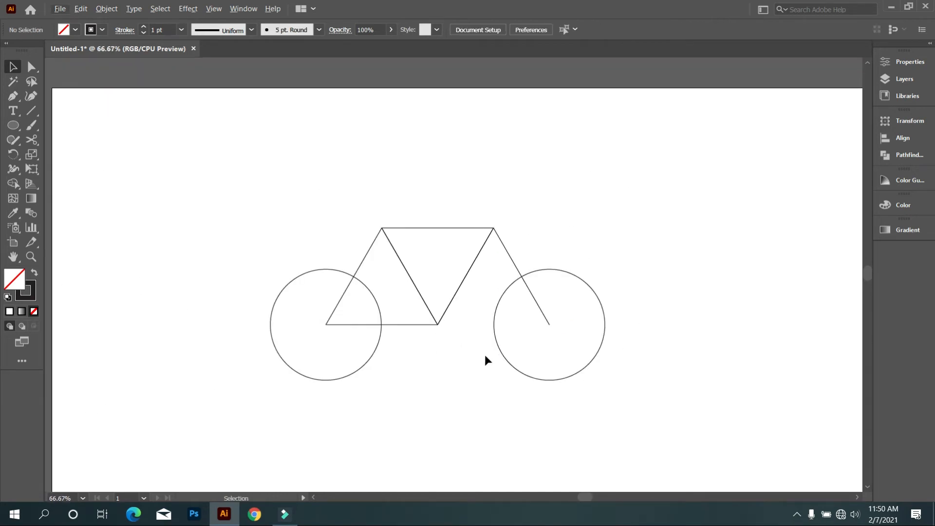
# Step: Draw a small chainring circle centred on the point where the frame triangles meet between the wheels
pyautogui.click(13, 126)
pyautogui.scroll(3, 439, 333)
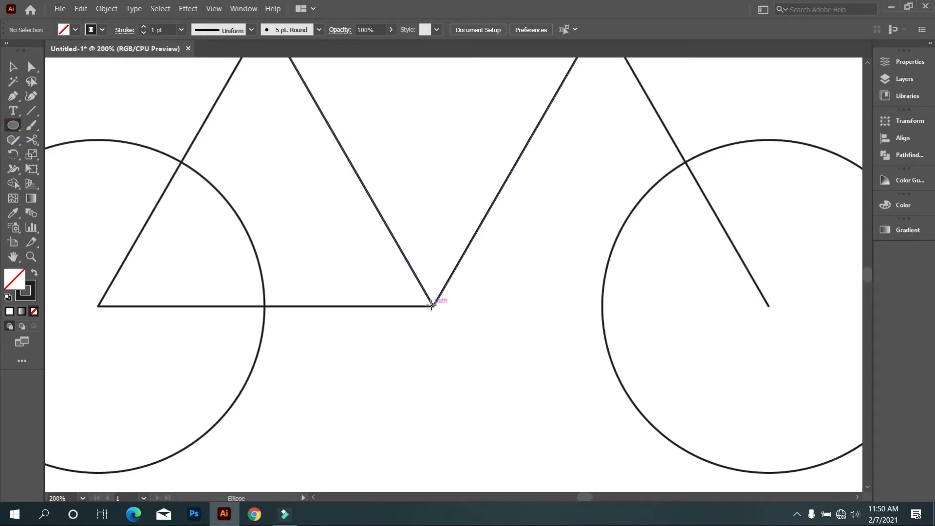
pyautogui.moveTo(434, 307); pyautogui.dragTo(476, 334)
pyautogui.scroll(-2, 424, 366)
pyautogui.scroll(-1, 423, 369)
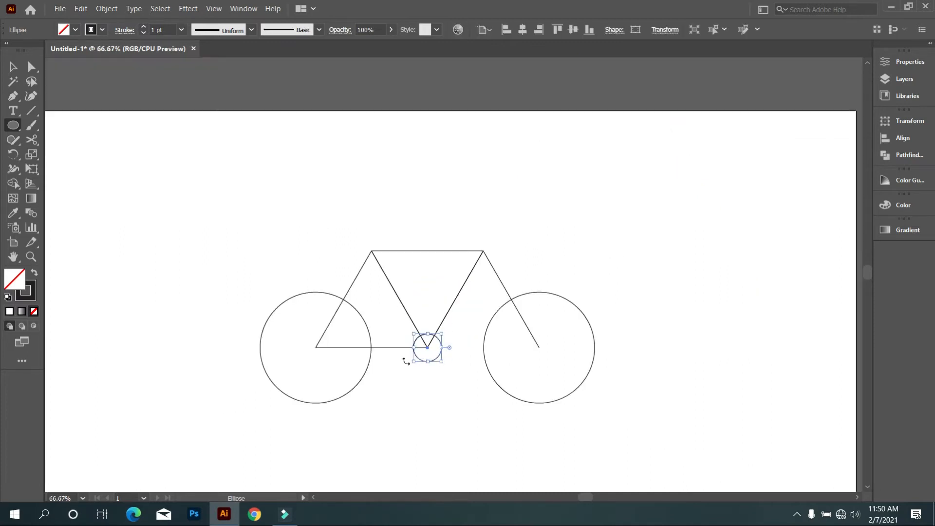
pyautogui.click(13, 67)
pyautogui.click(206, 163)
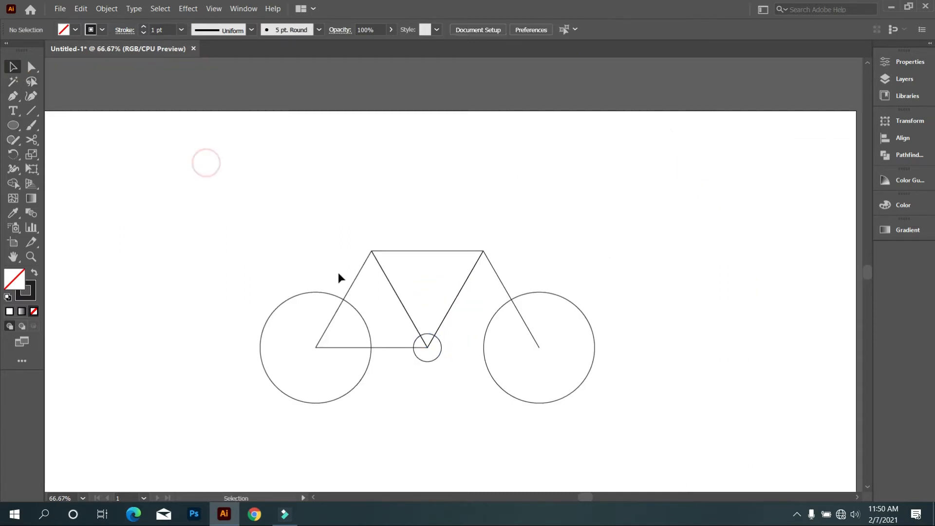
# Step: Draw a horizontal line about 206 px long above the frame and rotate it to the slope of the seat tube
pyautogui.click(31, 111)
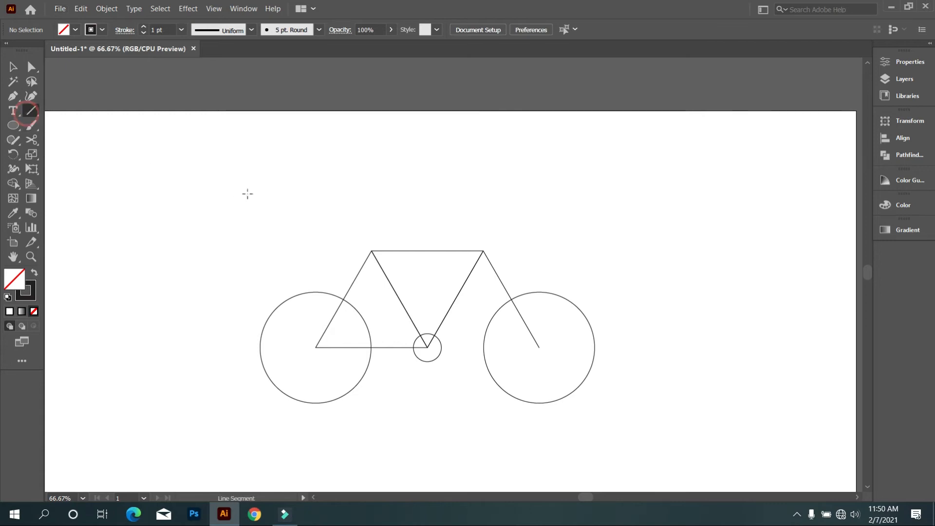
pyautogui.moveTo(318, 232); pyautogui.dragTo(449, 232)
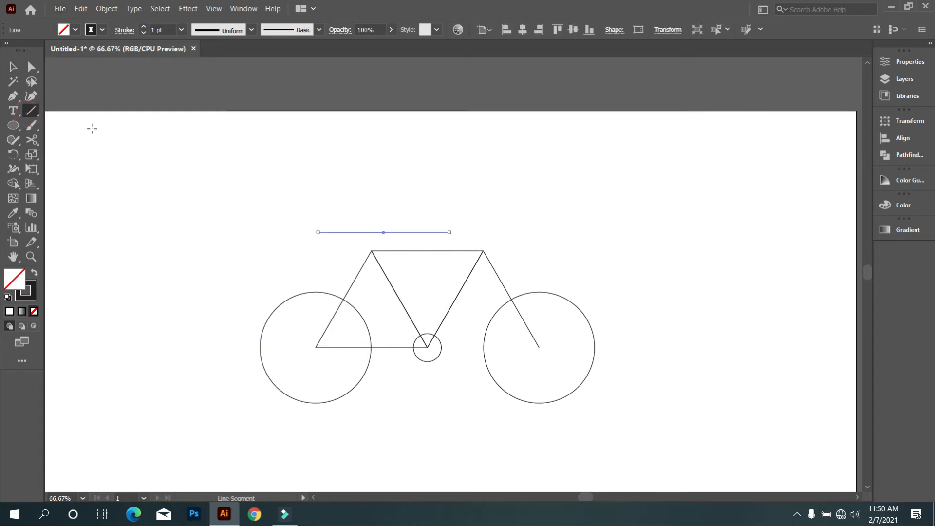
pyautogui.click(673, 30)
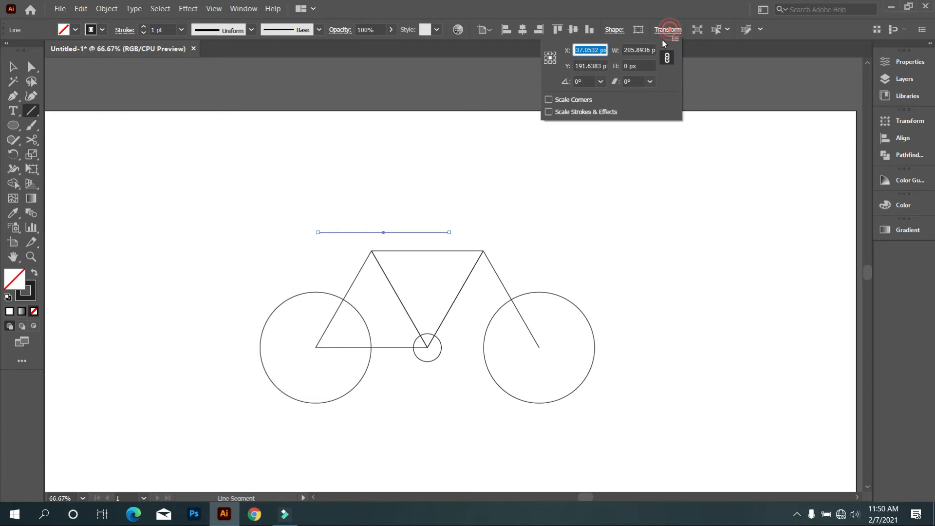
pyautogui.click(590, 82)
pyautogui.scroll(-7, 591, 82)
pyautogui.scroll(-20, 590, 82)
pyautogui.scroll(8, 590, 82)
pyautogui.scroll(2, 590, 81)
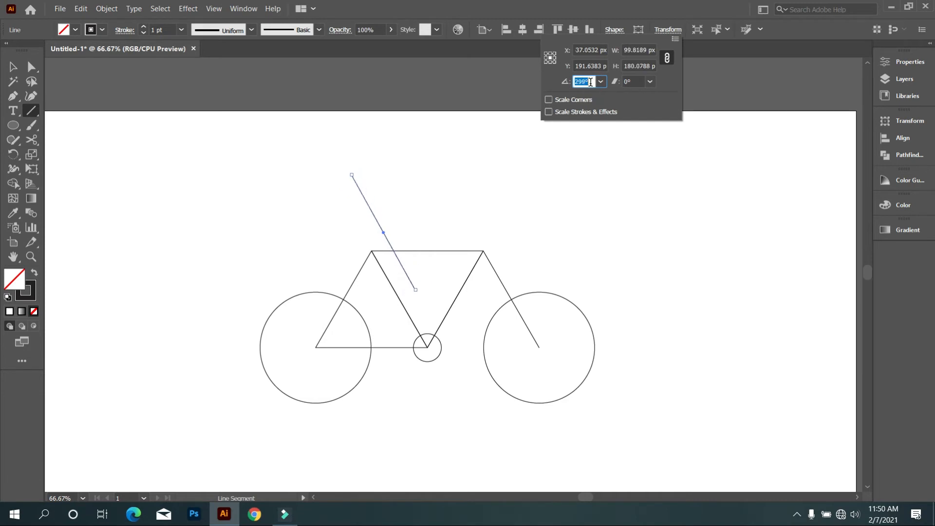
# Step: Move the slanted line onto the seat tube so it extends above the frame's rear top corner
pyautogui.scroll(3, 414, 279)
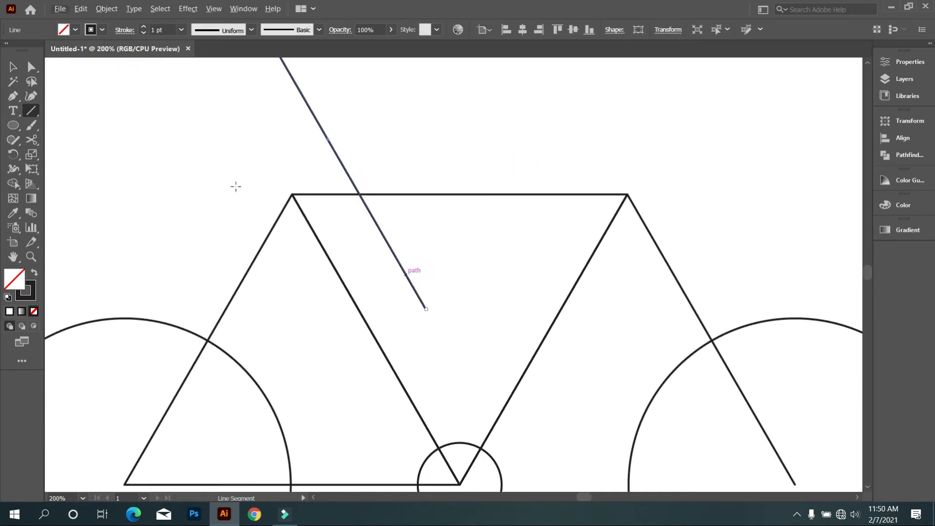
pyautogui.click(13, 67)
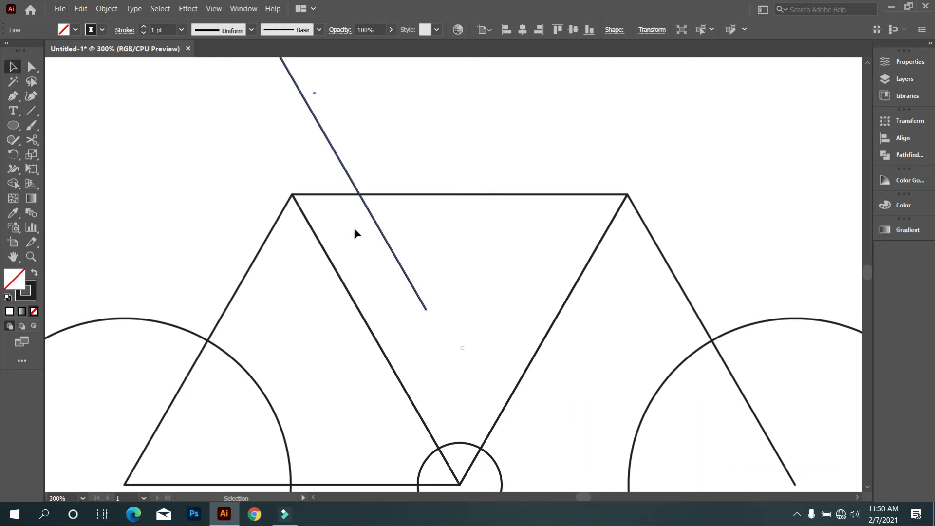
pyautogui.scroll(1, 353, 226)
pyautogui.moveTo(392, 226); pyautogui.dragTo(323, 284)
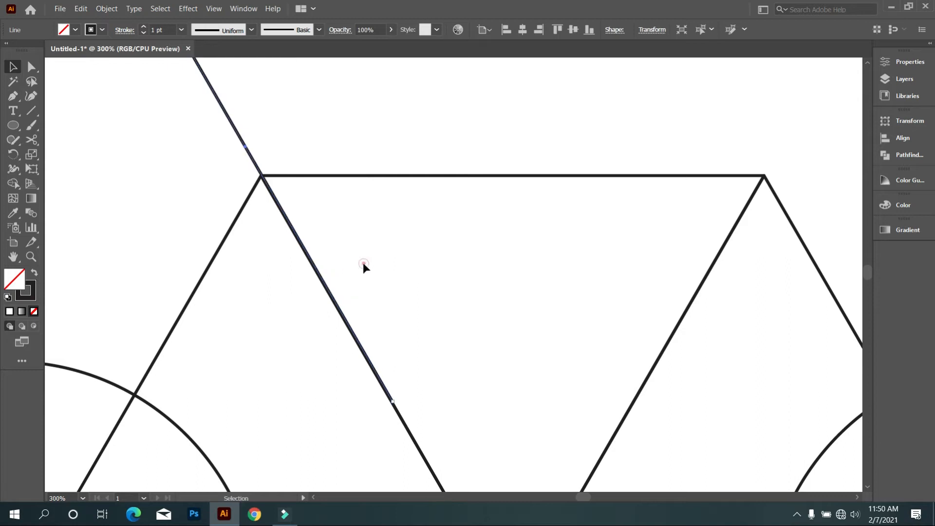
pyautogui.click(363, 264)
pyautogui.scroll(2, 247, 185)
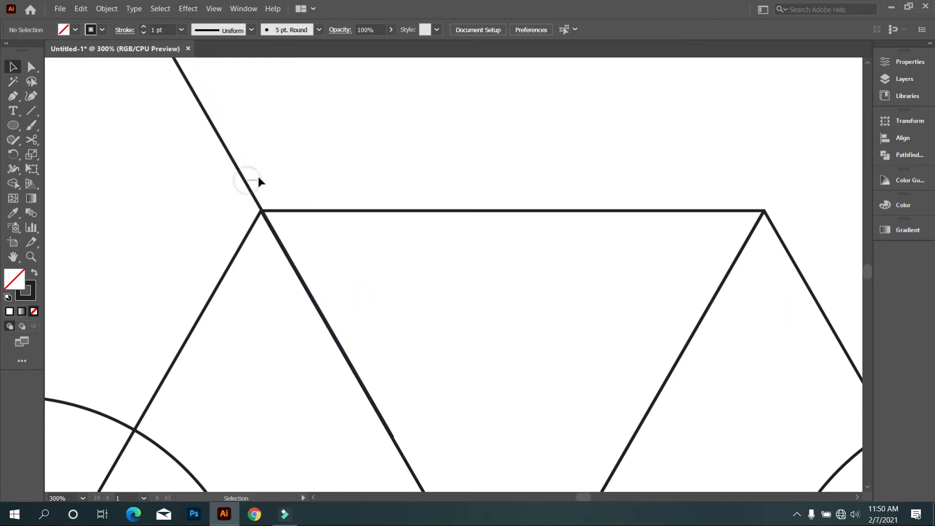
pyautogui.moveTo(246, 181); pyautogui.dragTo(263, 181)
pyautogui.click(282, 163)
pyautogui.scroll(-2, 429, 263)
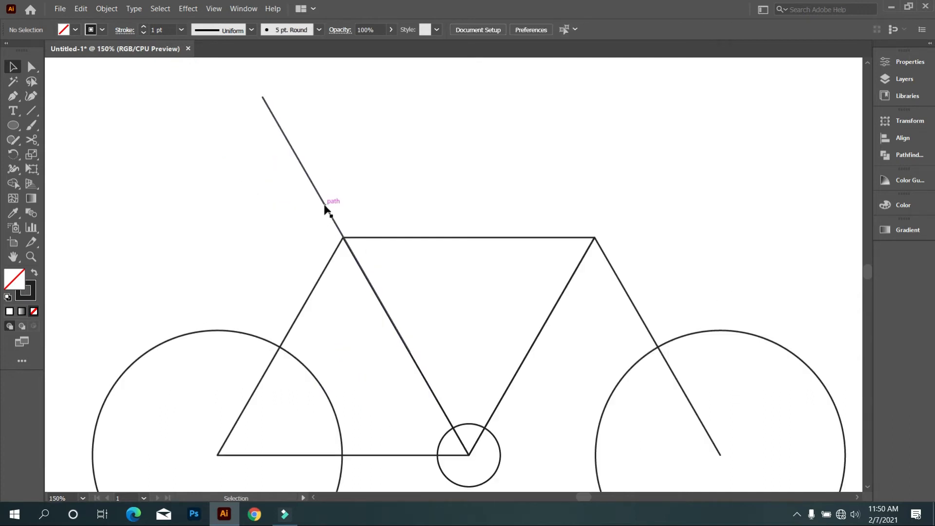
# Step: Copy the slanted line onto the front fork and align it with the frame's front top corner
pyautogui.moveTo(326, 204); pyautogui.dragTo(585, 218)
pyautogui.click(678, 199)
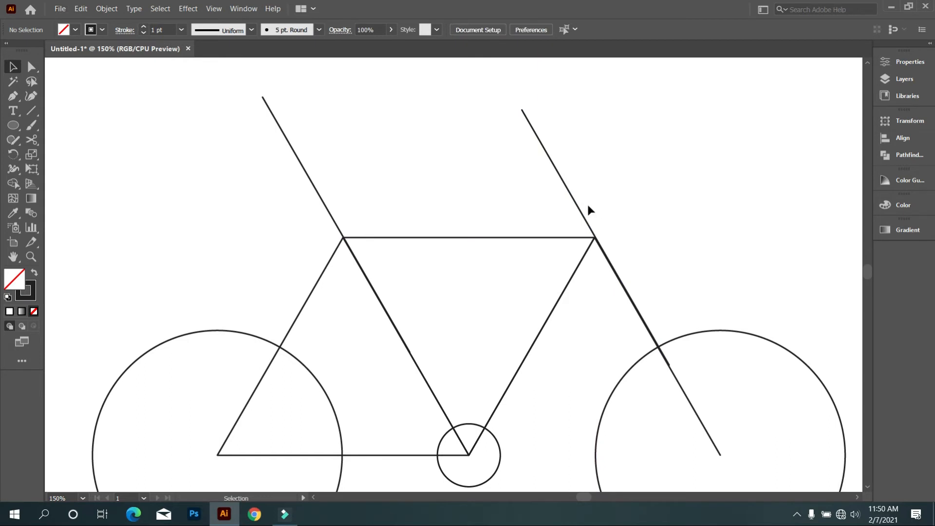
pyautogui.scroll(3, 576, 220)
pyautogui.click(607, 225)
pyautogui.moveTo(606, 225); pyautogui.dragTo(603, 225)
pyautogui.click(672, 224)
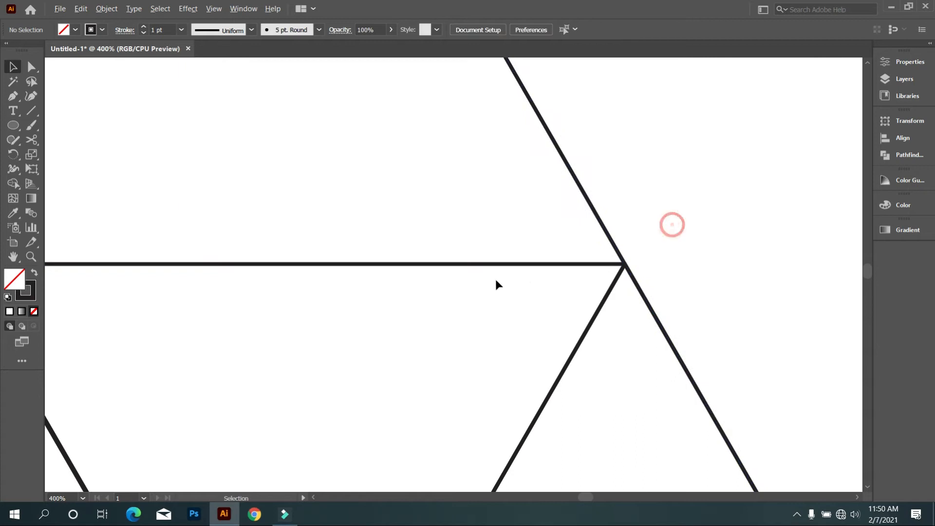
# Step: Nudge the seat post line so it passes exactly through the frame's rear top corner
pyautogui.scroll(-2, 495, 279)
pyautogui.moveTo(384, 323); pyautogui.dragTo(487, 317)
pyautogui.scroll(3, 305, 251)
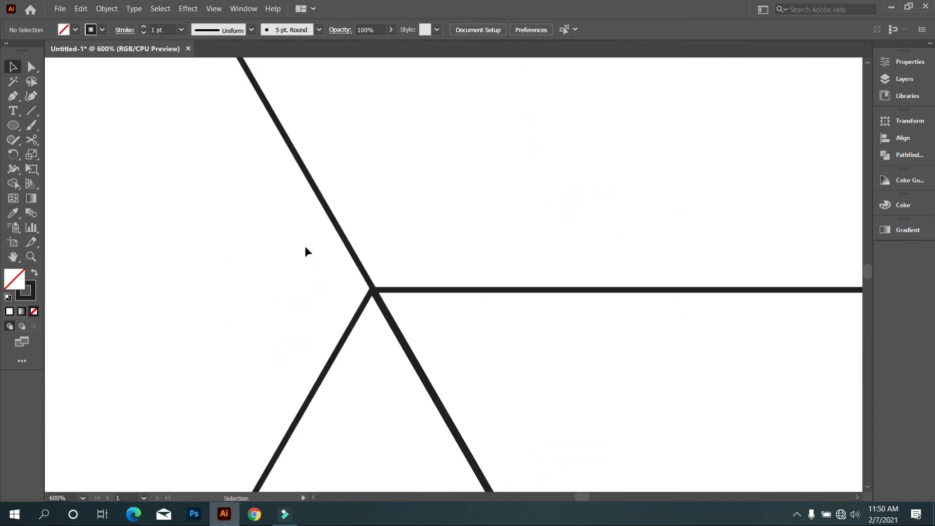
pyautogui.click(349, 251)
pyautogui.moveTo(349, 251); pyautogui.dragTo(346, 244)
pyautogui.click(419, 234)
pyautogui.hotkey('ctrl', '1')
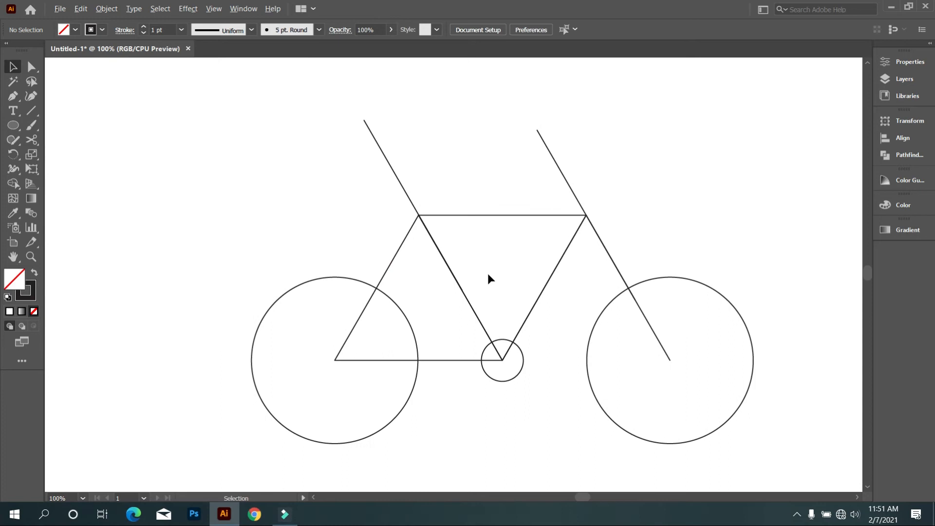
# Step: Draw a short diagonal crank line from the chainring's centre down toward the front wheel
pyautogui.scroll(-2, 489, 276)
pyautogui.click(506, 349)
pyautogui.scroll(1, 505, 347)
pyautogui.scroll(2, 506, 340)
pyautogui.scroll(1, 510, 371)
pyautogui.click(30, 110)
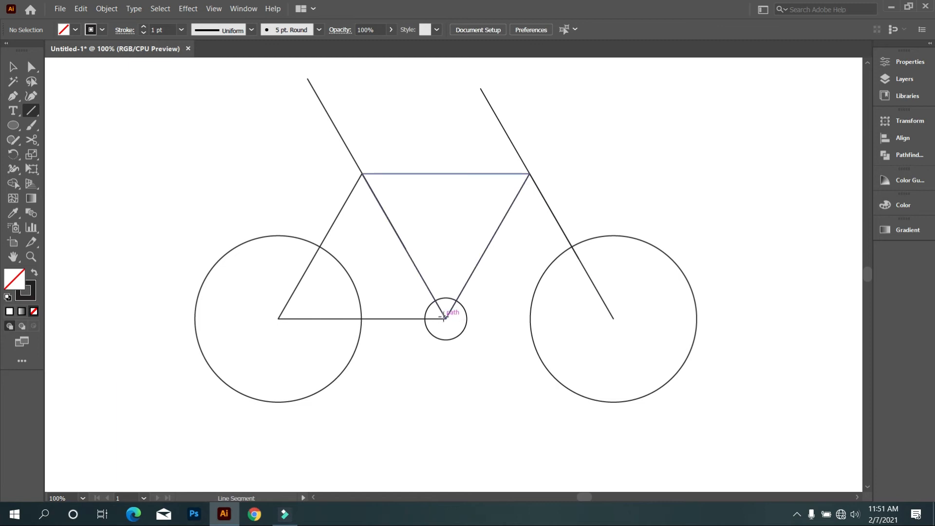
pyautogui.moveTo(445, 319); pyautogui.dragTo(492, 341)
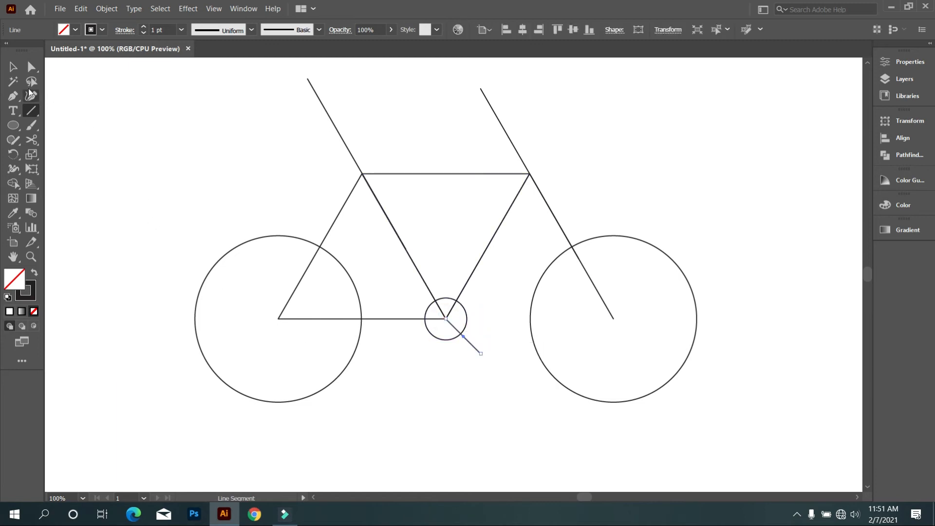
pyautogui.click(13, 67)
pyautogui.click(173, 168)
# Step: Draw a short horizontal line across the seat post above the frame
pyautogui.scroll(1, 316, 218)
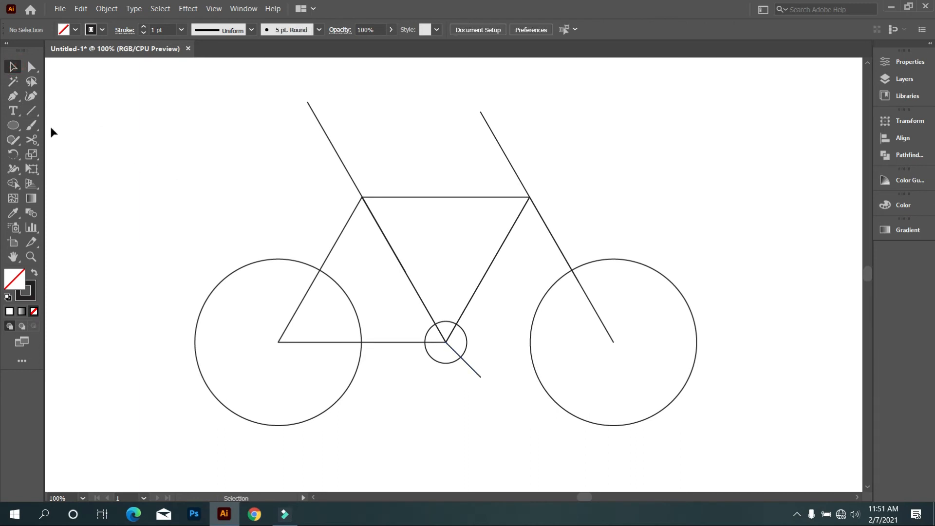
pyautogui.click(35, 111)
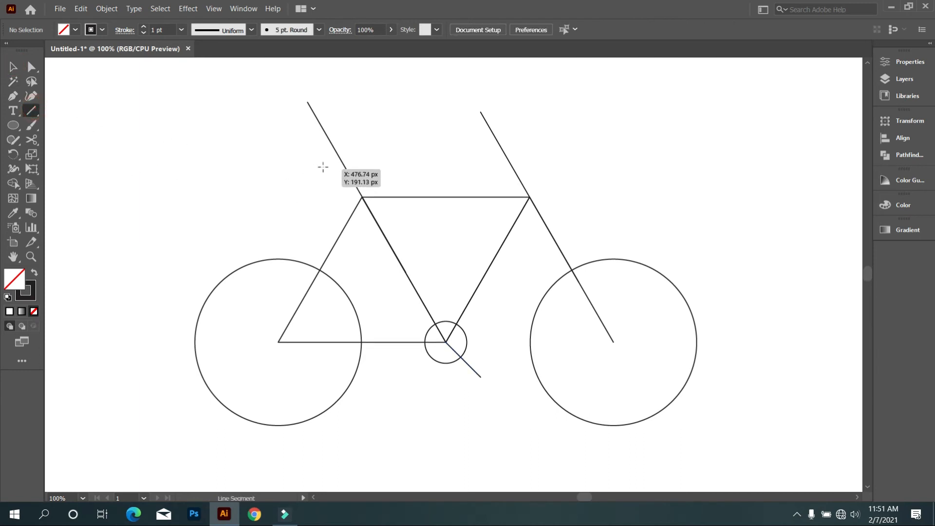
pyautogui.moveTo(325, 159); pyautogui.dragTo(397, 177)
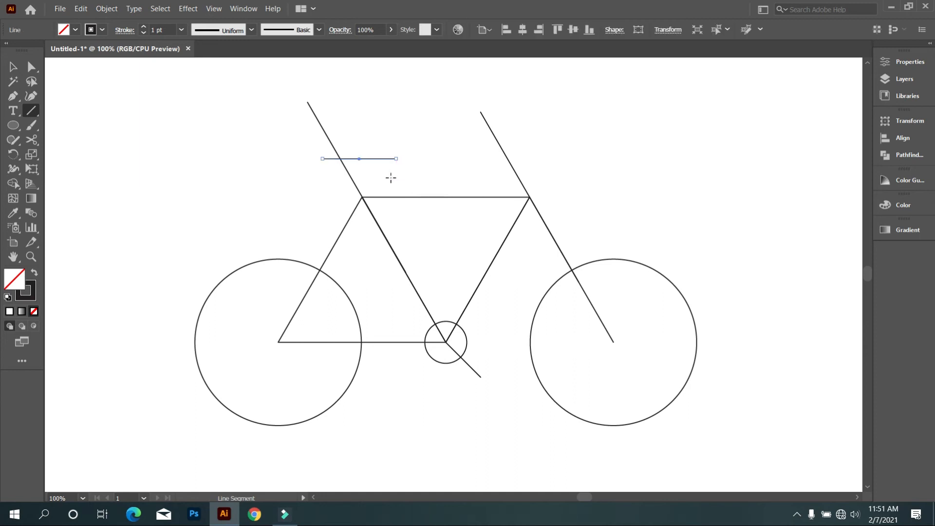
# Step: Draw a small rectangle with fully rounded ends and place it across the steering stem above the frame
pyautogui.moveTo(13, 126); pyautogui.dragTo(30, 132)
pyautogui.moveTo(420, 159); pyautogui.dragTo(365, 178)
pyautogui.click(13, 66)
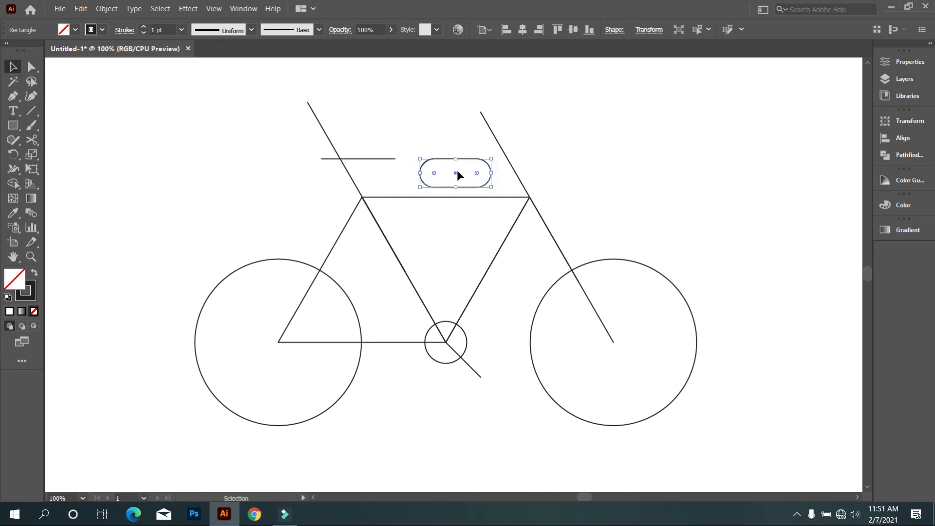
pyautogui.moveTo(454, 176); pyautogui.dragTo(523, 169)
pyautogui.click(608, 156)
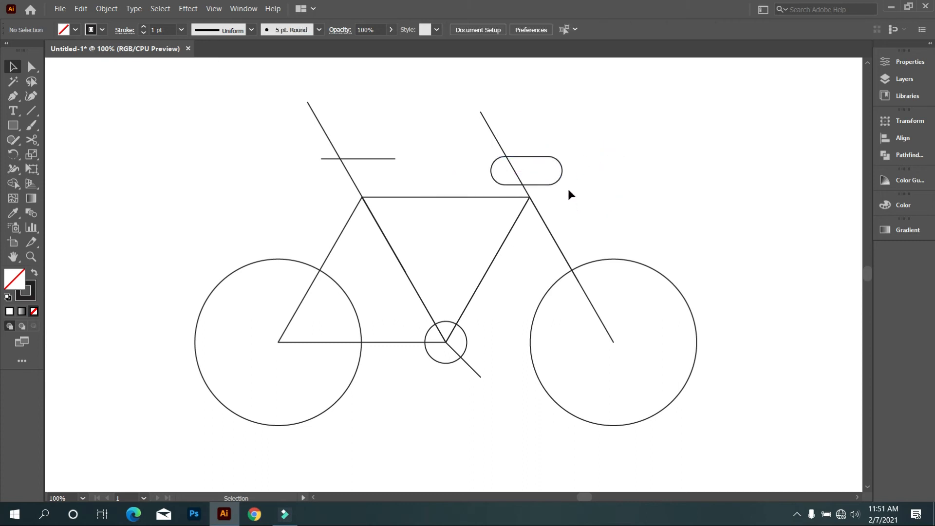
# Step: Enlarge the rounded rectangle slightly and keep it across the steering stem just above the frame's front corner
pyautogui.click(562, 171)
pyautogui.moveTo(562, 170)
pyautogui.mouseDown()
pyautogui.moveTo(576, 171)
pyautogui.moveTo(546, 186)
pyautogui.moveTo(595, 184)
pyautogui.moveTo(564, 158)
pyautogui.mouseUp()
pyautogui.click(609, 192)
pyautogui.scroll(1, 541, 201)
pyautogui.click(609, 189)
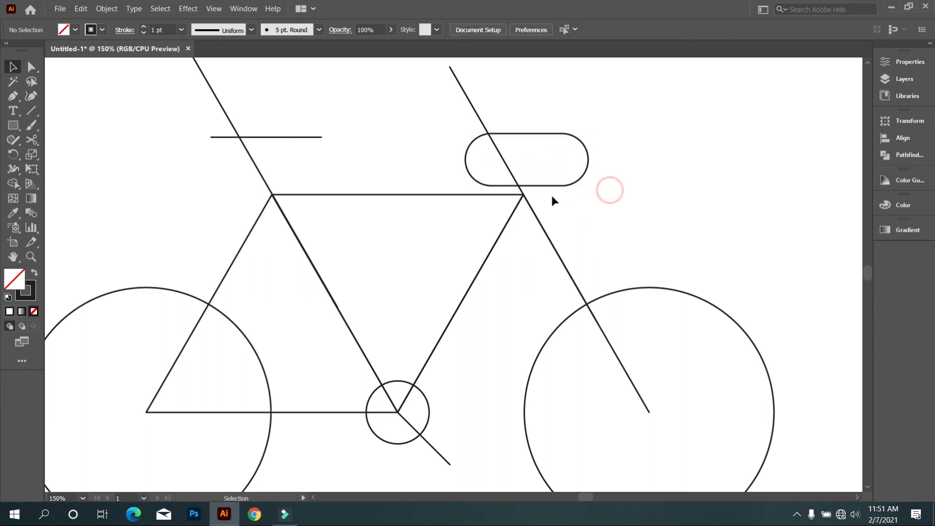
pyautogui.scroll(-1, 525, 193)
pyautogui.scroll(-1, 528, 244)
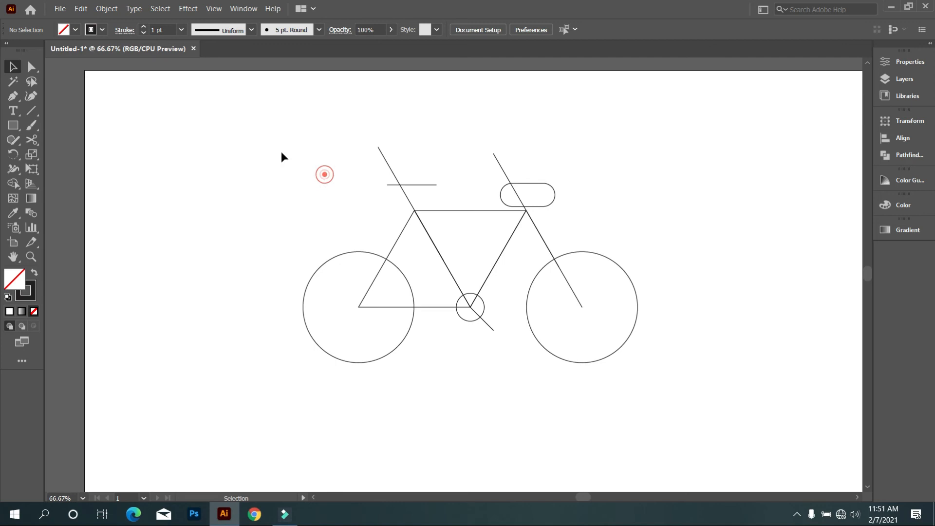
# Step: Use Shape Builder to remove the seat post above the saddle, the stem above the handlebar, and the handlebar's portion behind the stem
pyautogui.moveTo(285, 153); pyautogui.dragTo(639, 365)
pyautogui.scroll(4, 390, 188)
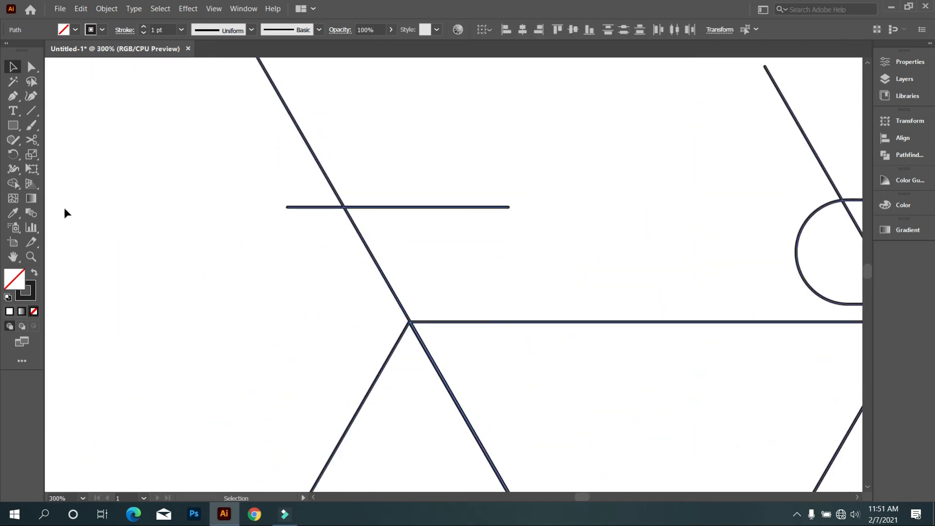
pyautogui.click(13, 183)
pyautogui.scroll(-2, 342, 192)
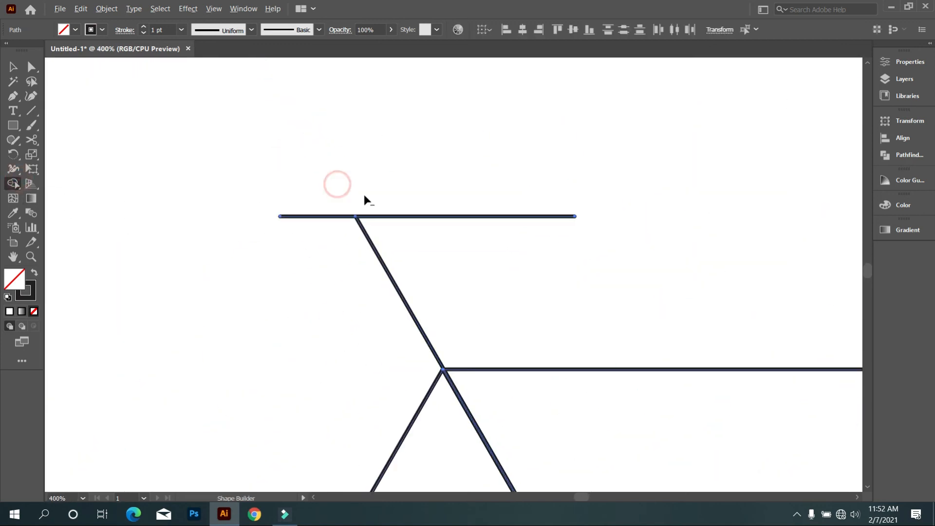
pyautogui.scroll(2, 640, 217)
pyautogui.keyDown('alt'); pyautogui.click(605, 187); pyautogui.keyUp('alt')
pyautogui.keyDown('alt'); pyautogui.click(593, 214); pyautogui.keyUp('alt')
pyautogui.scroll(-2, 391, 292)
pyautogui.click(14, 67)
pyautogui.click(736, 327)
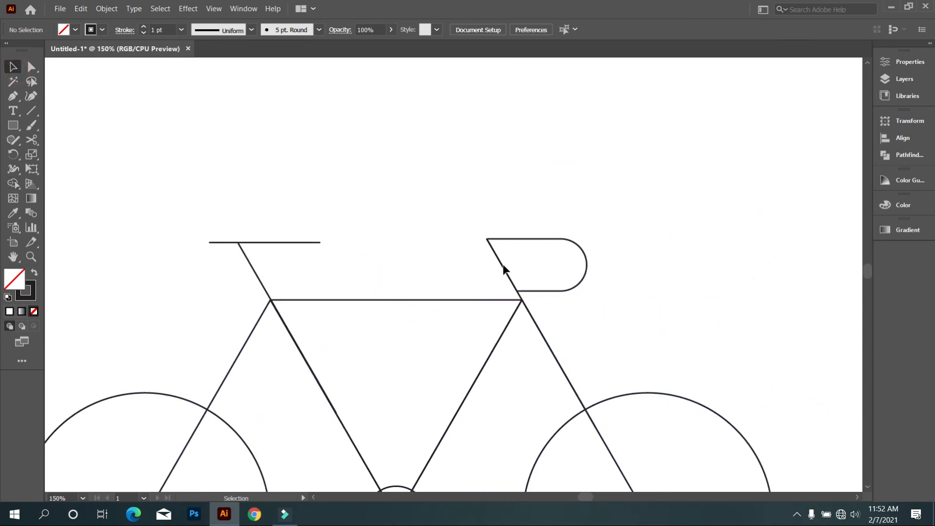
# Step: Duplicate the handlebar outline and place the copy ahead of and slightly below it, overlapping the lower part of its curve
pyautogui.click(503, 269)
pyautogui.moveTo(501, 268); pyautogui.dragTo(562, 272)
pyautogui.scroll(2, 604, 334)
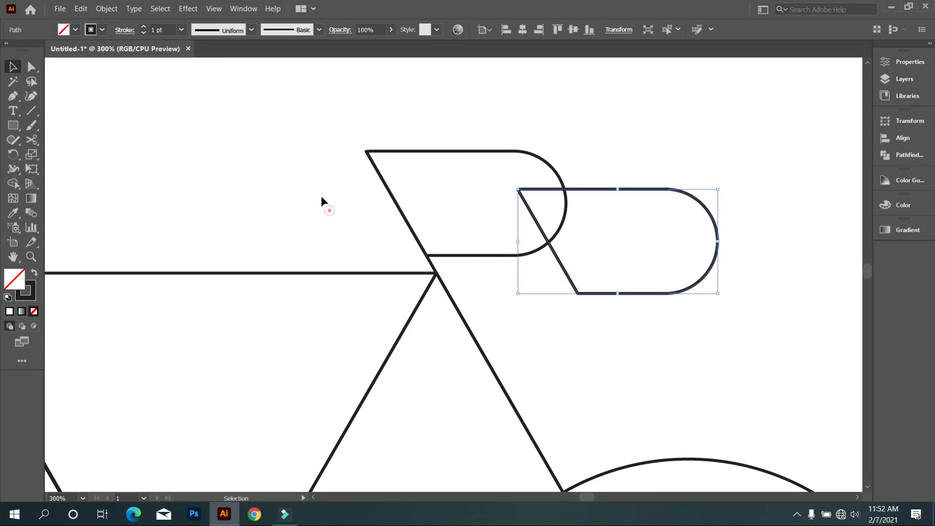
# Step: Cut off the original handlebar's lower edge with Shape Builder where the copy crosses its curve, and delete the leftover copy
pyautogui.keyDown('shift'); pyautogui.click(455, 231); pyautogui.keyUp('shift')
pyautogui.click(13, 183)
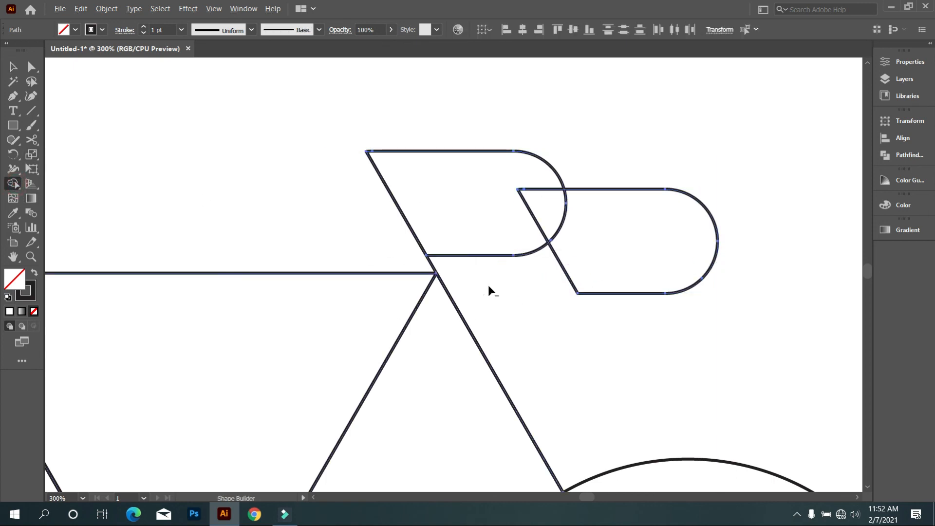
pyautogui.keyDown('alt'); pyautogui.click(483, 258); pyautogui.keyUp('alt')
pyautogui.scroll(-1, 480, 257)
pyautogui.press('v')
pyautogui.click(617, 166)
pyautogui.click(637, 282)
pyautogui.press('Delete')
pyautogui.scroll(-2, 629, 253)
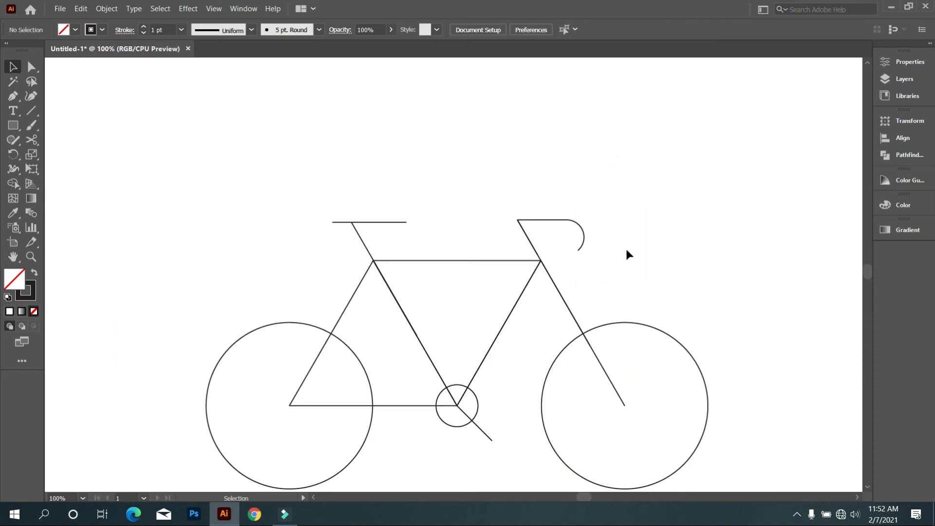
# Step: Set the stroke weight of all the bicycle's paths to 7 pt
pyautogui.scroll(-1, 332, 238)
pyautogui.moveTo(258, 168); pyautogui.dragTo(657, 431)
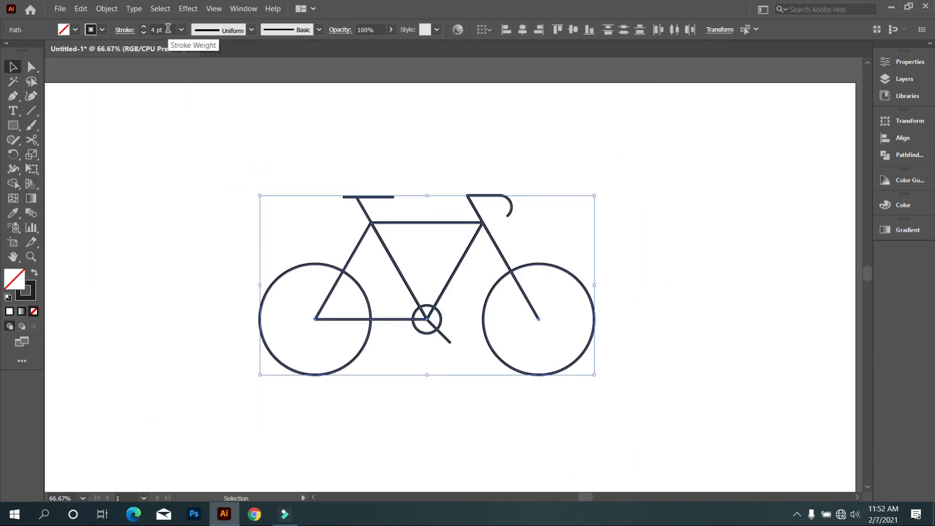
pyautogui.click(139, 145)
pyautogui.moveTo(214, 155); pyautogui.dragTo(620, 428)
pyautogui.scroll(3, 158, 30)
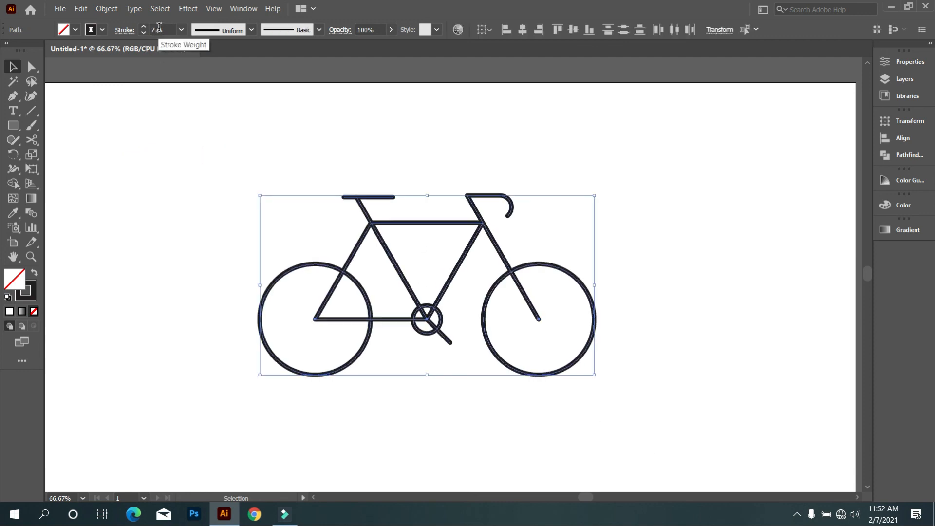
pyautogui.scroll(-1, 158, 28)
pyautogui.click(180, 114)
pyautogui.scroll(-1, 366, 281)
# Step: Group the whole bicycle and center it horizontally and vertically on the artboard
pyautogui.moveTo(278, 185); pyautogui.dragTo(614, 412)
pyautogui.rightClick(603, 267)
pyautogui.click(658, 335)
pyautogui.click(524, 30)
pyautogui.click(573, 30)
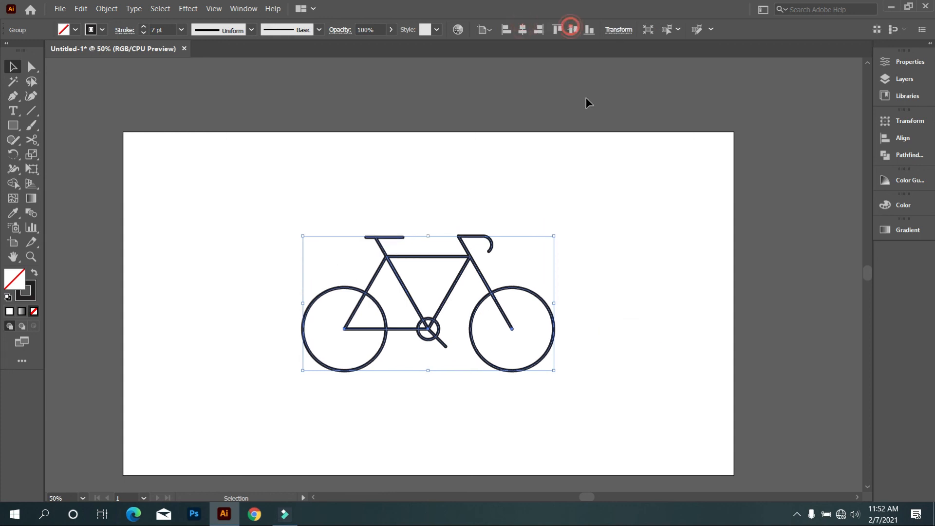
pyautogui.click(593, 186)
# Step: Open the detailed stroke options showing weight, cap and corner settings
pyautogui.scroll(1, 568, 417)
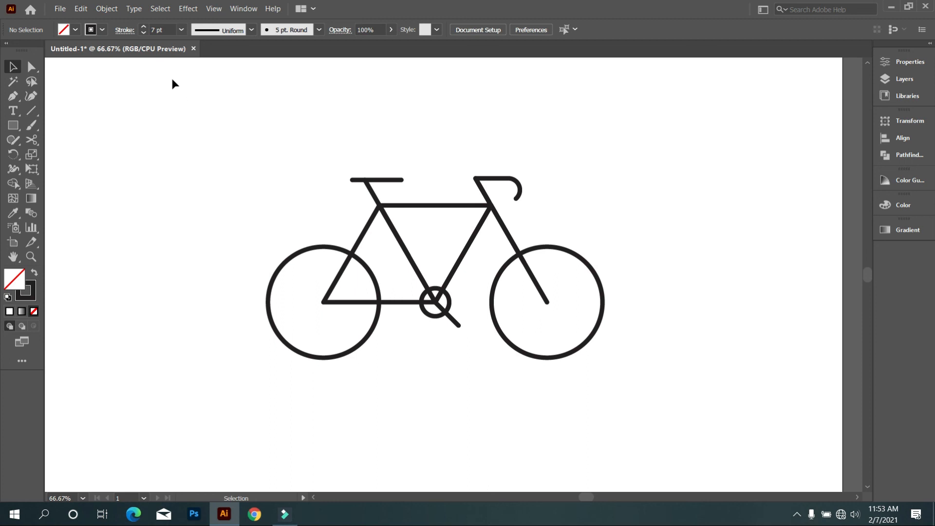
pyautogui.click(128, 31)
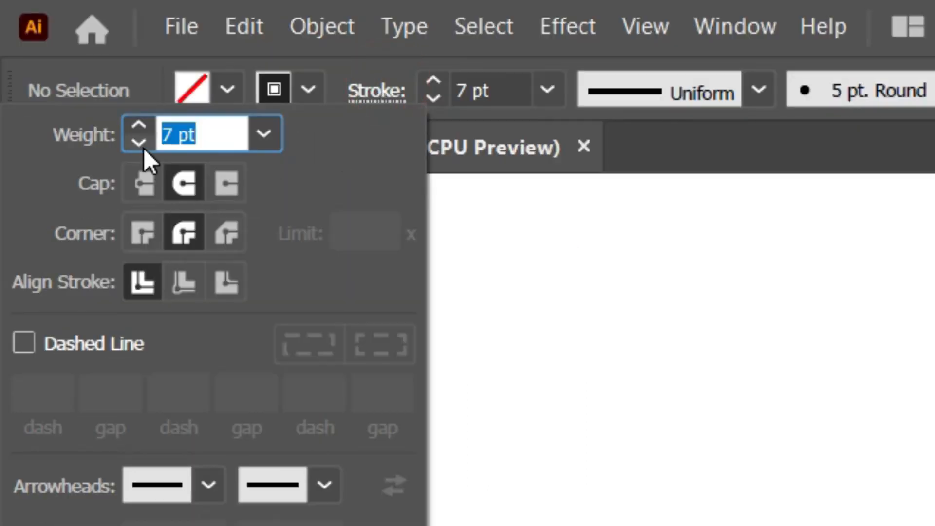